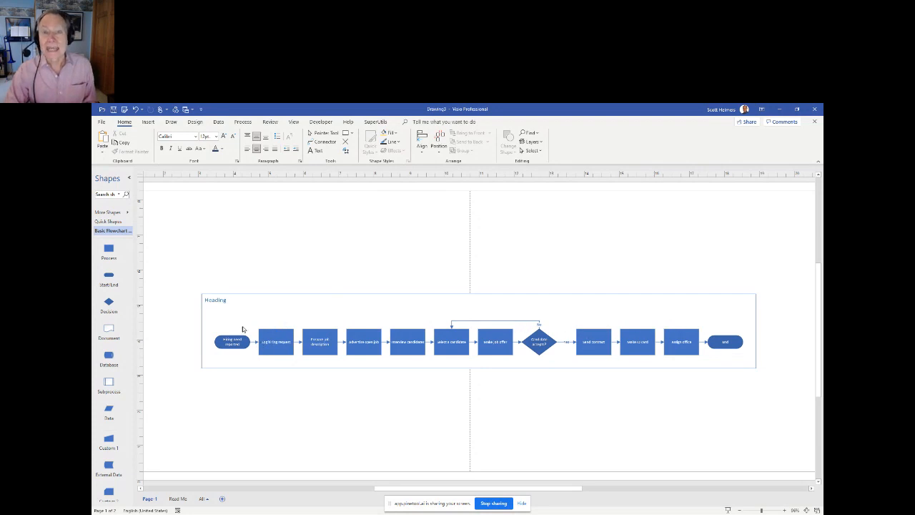
- Select the flowchart's container and try to refresh the diagram from its source data
left_click(214, 301)
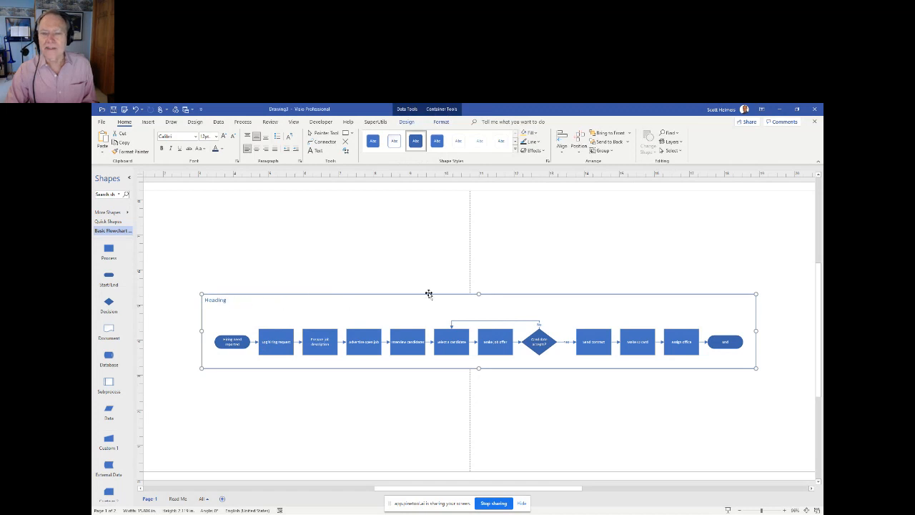
left_click(408, 111)
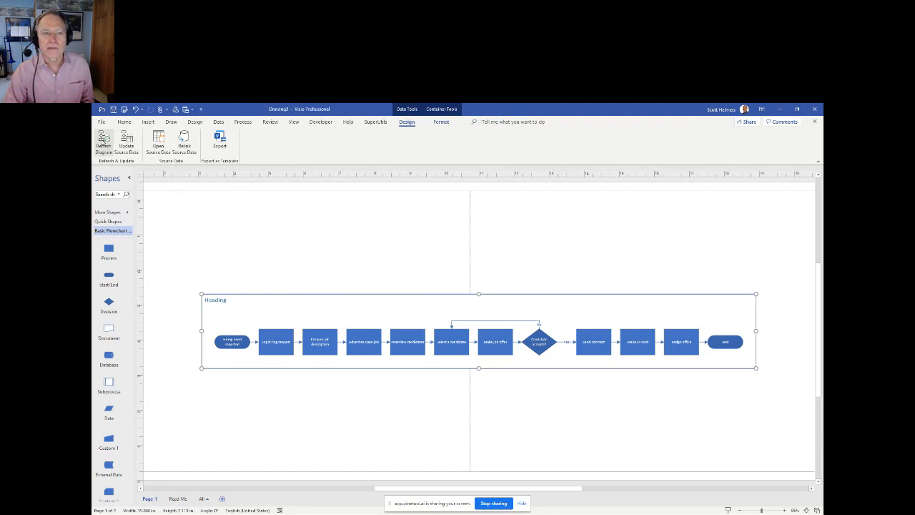
left_click_drag(196, 284, 426, 381)
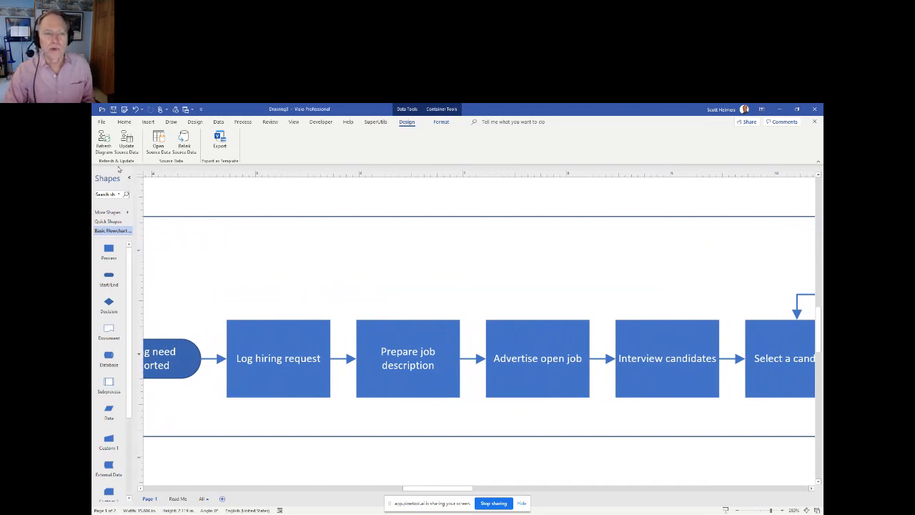
left_click(103, 139)
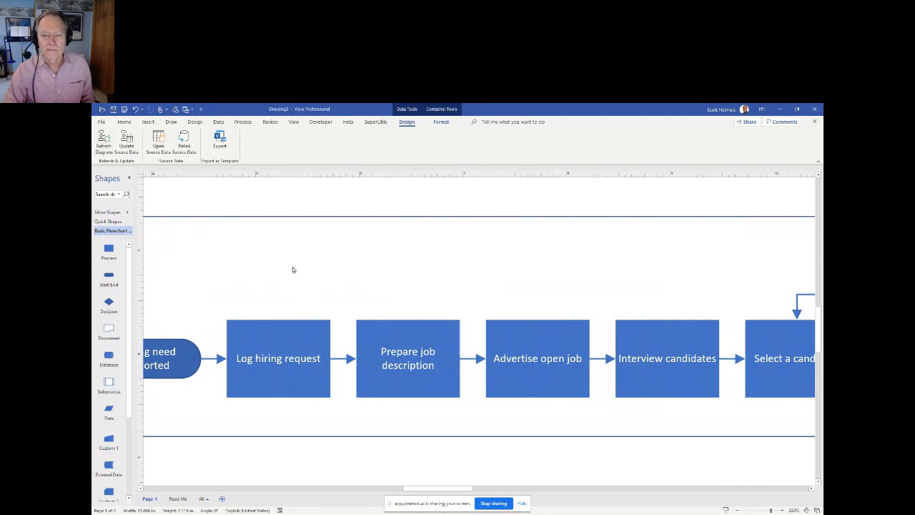
left_click(459, 334)
- Switch to Excel, close the 10 Process Data for Flowchart.xlsx workbook and return to Visio
key("alt+Tab")
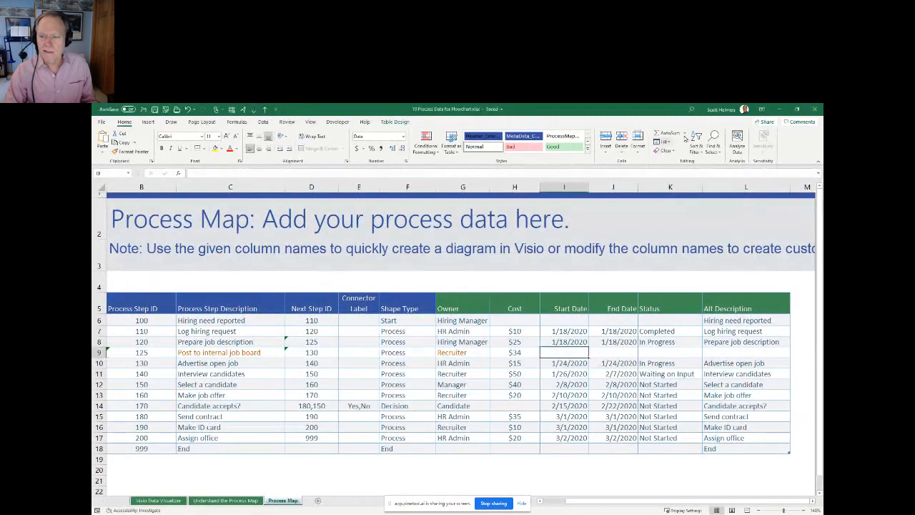
left_click(815, 111)
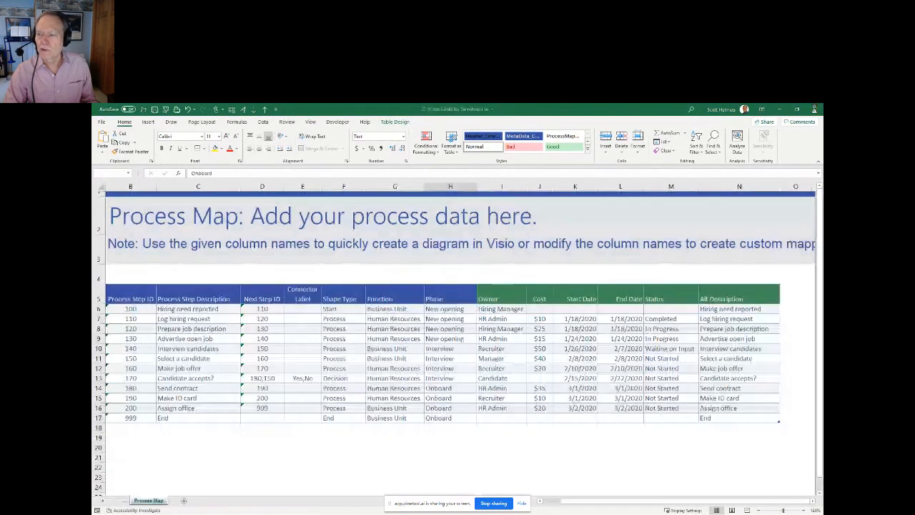
key("alt+Tab")
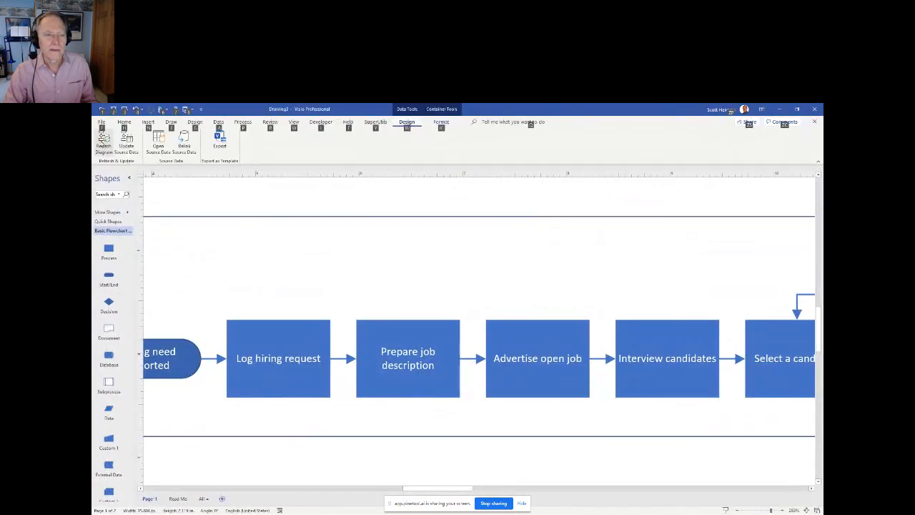
- Refresh the flowchart from its source workbook and close the Data Graphic Fields pane
left_click(265, 272)
left_click(103, 143)
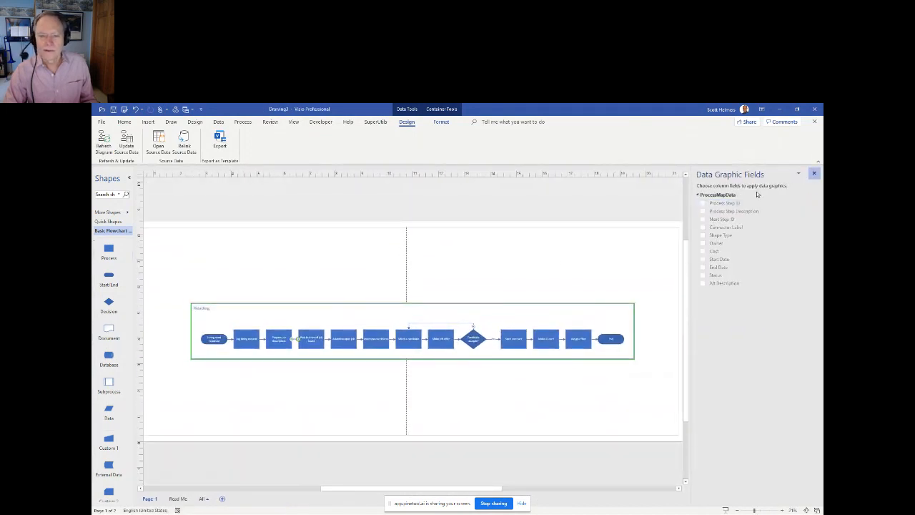
left_click(814, 174)
- Select the Post to internal job board process and examine its place in the refreshed flowchart
scroll(458, 364, "up", 5)
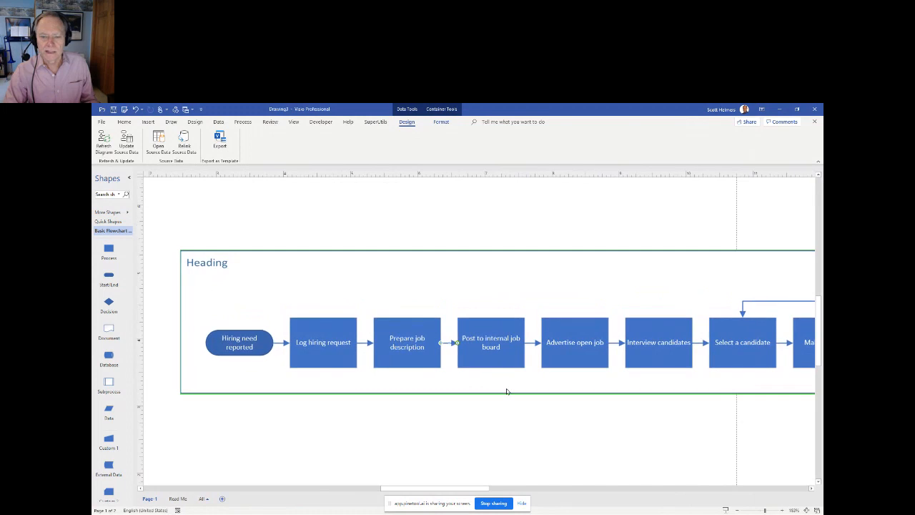
left_click(501, 328)
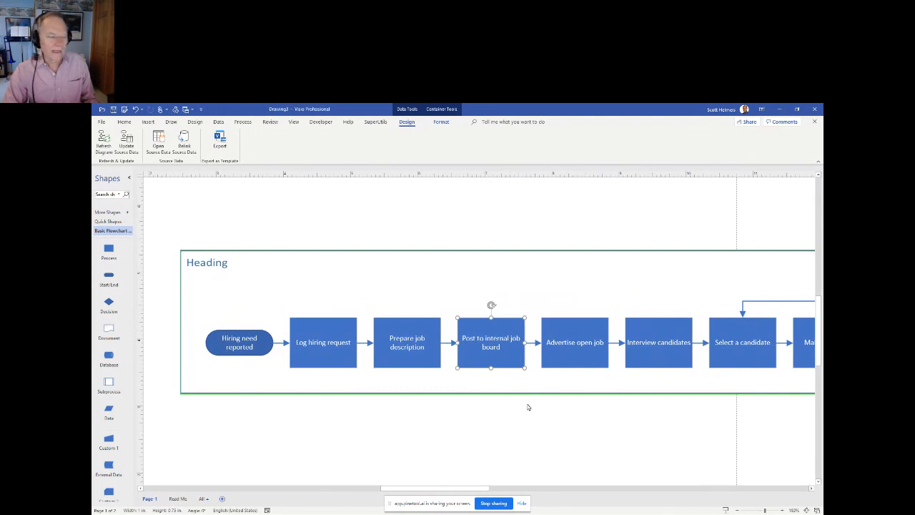
scroll(492, 380, "down", 1)
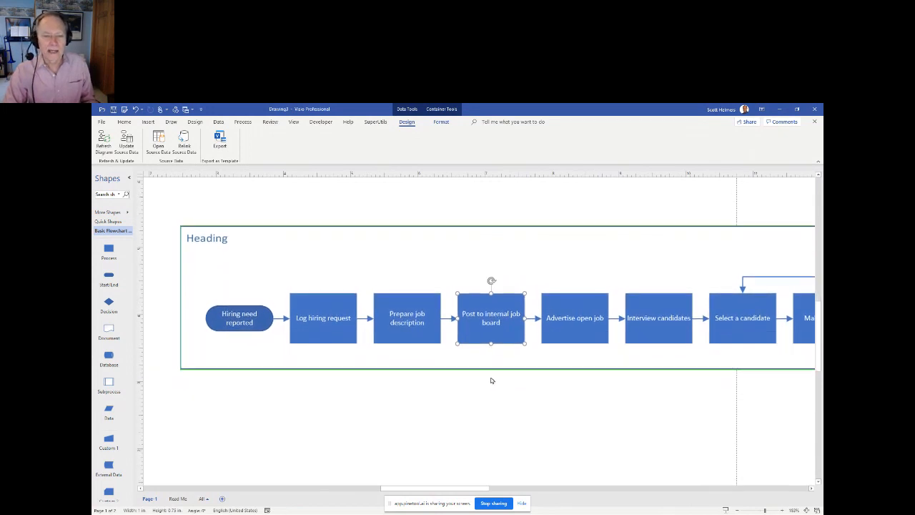
scroll(492, 380, "up", 1)
scroll(492, 380, "right", 1)
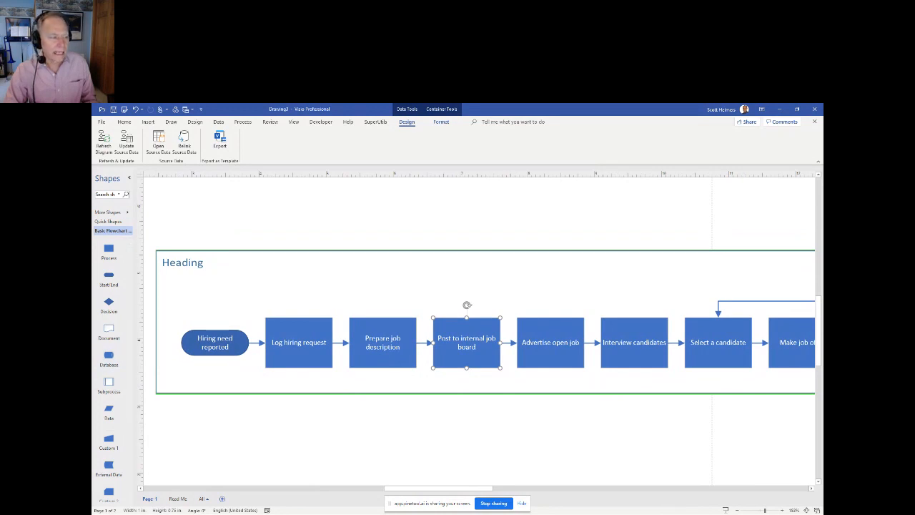
- Switch to the Excel workbook 20 Process Data for Swimlane -- No Phases and examine the Function column of its process table
key("alt+Tab")
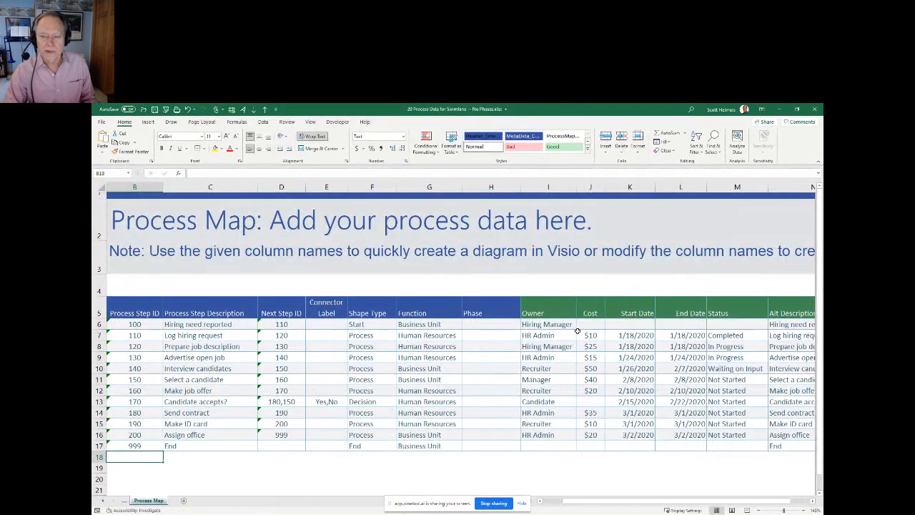
scroll(523, 341, "down", 3)
scroll(523, 341, "up", 3)
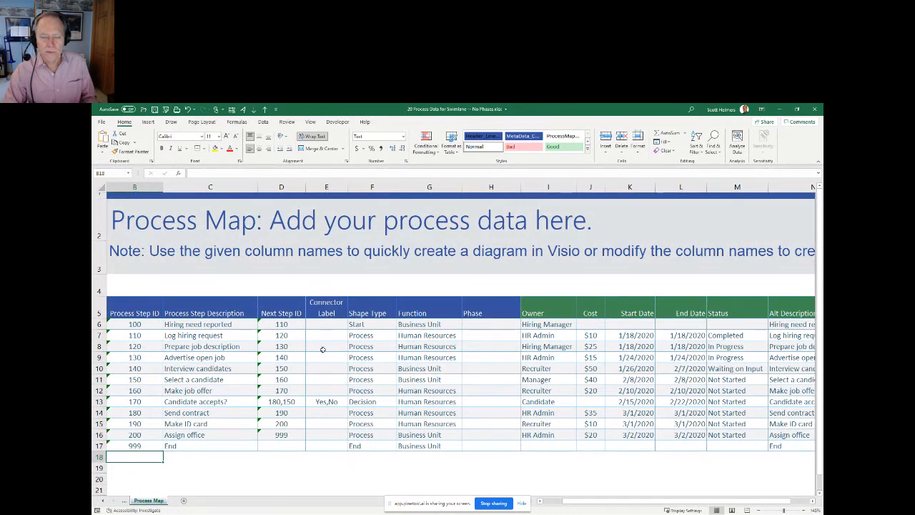
left_click(423, 298)
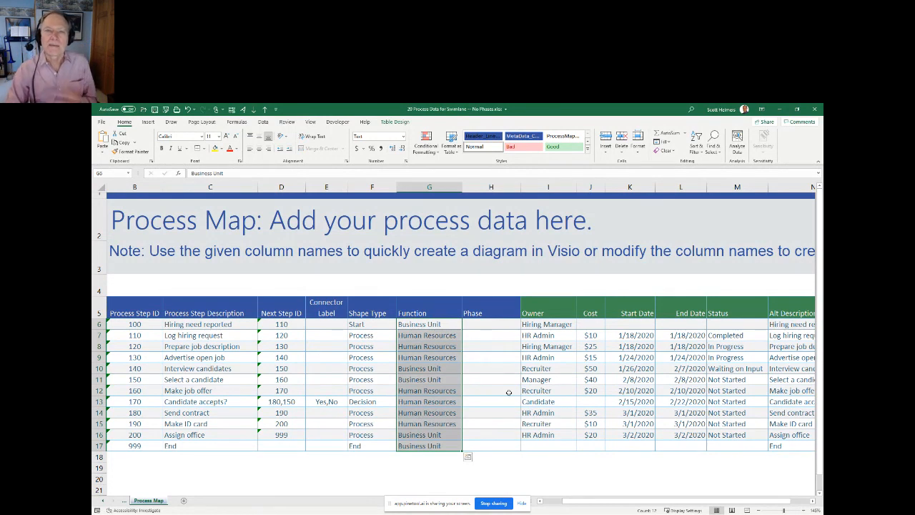
left_click(449, 282)
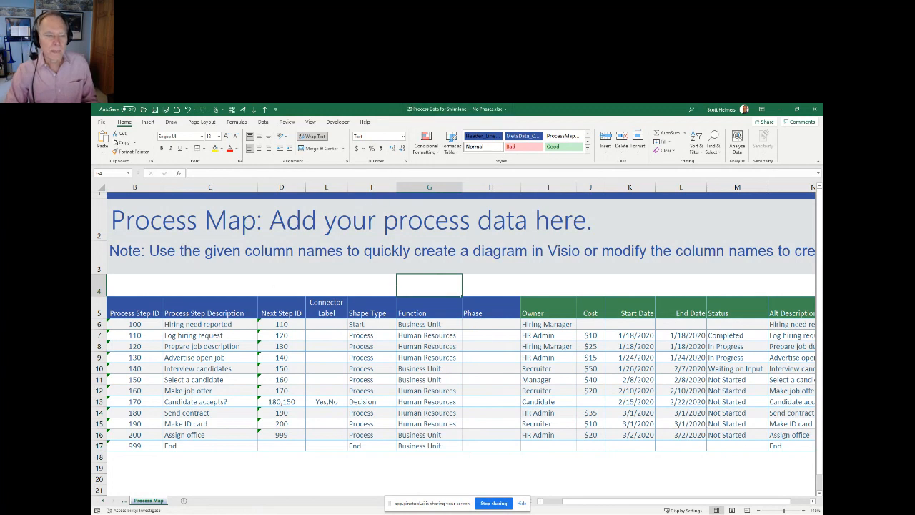
- Switch to Visio and close the open flowchart drawing without saving it
key("alt+Tab")
left_click(815, 110)
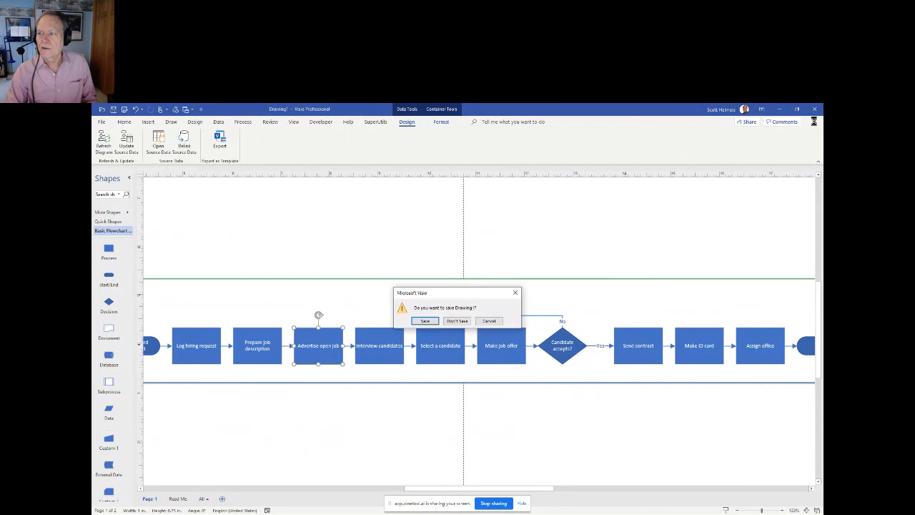
left_click(457, 321)
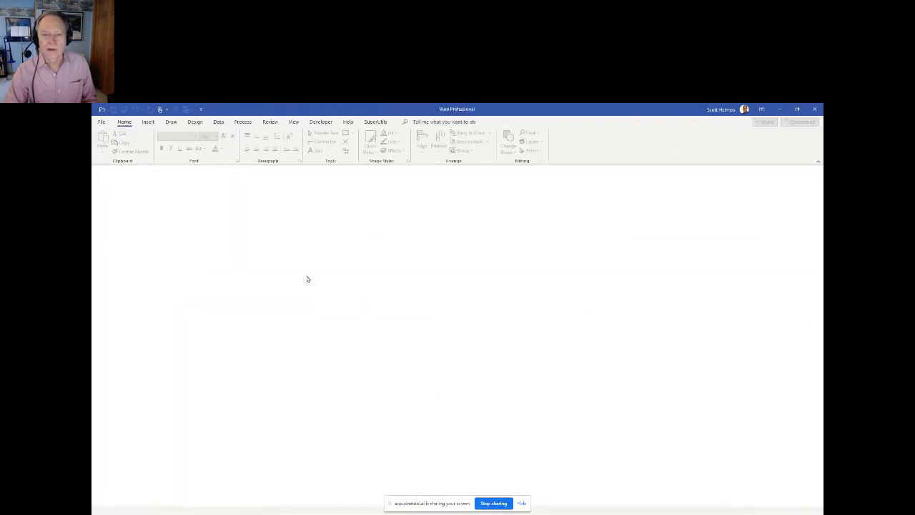
- Create a new drawing from the Cross-Functional Flowchart - Data Visualizer template in US units
left_click(101, 121)
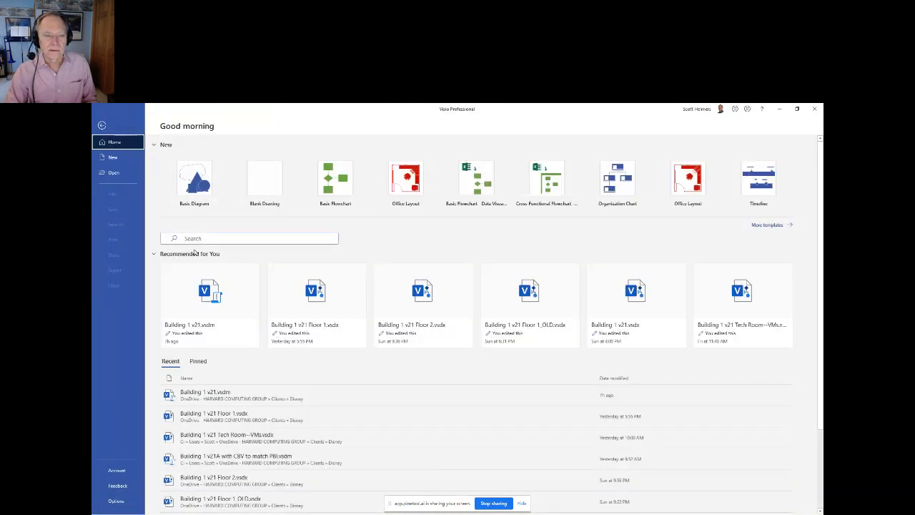
left_click(547, 187)
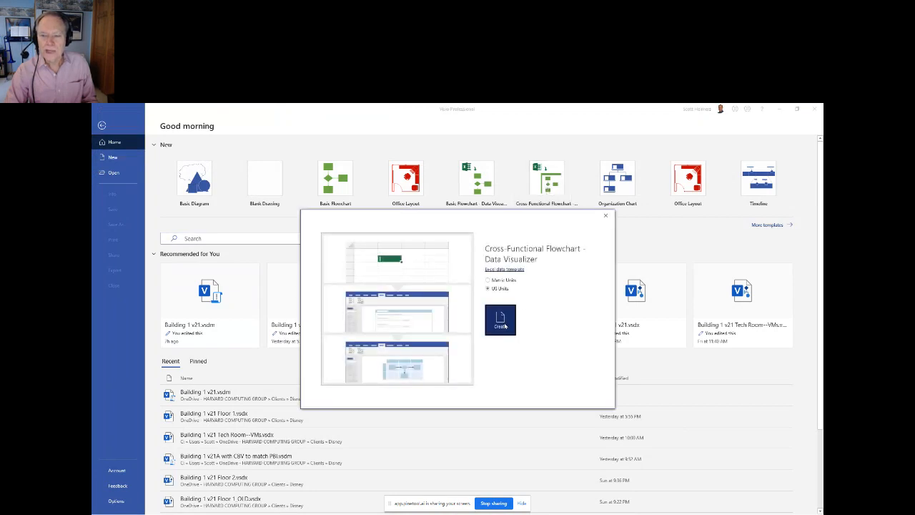
left_click(505, 326)
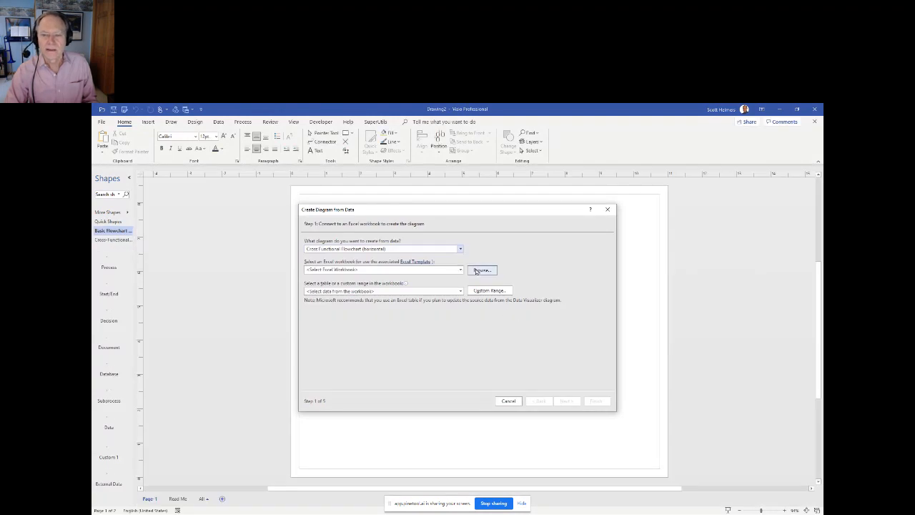
- Choose the workbook 20 Process Data for Swimlane -- No Phases.xlsx from the _Demo\Data Visualizer folder as the diagram's data source
left_click(480, 270)
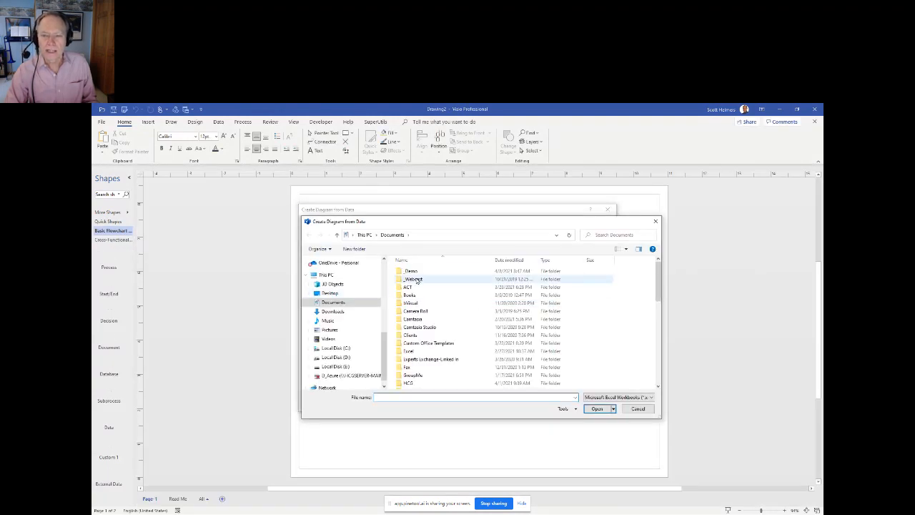
double_click(412, 271)
double_click(422, 279)
left_click(429, 279)
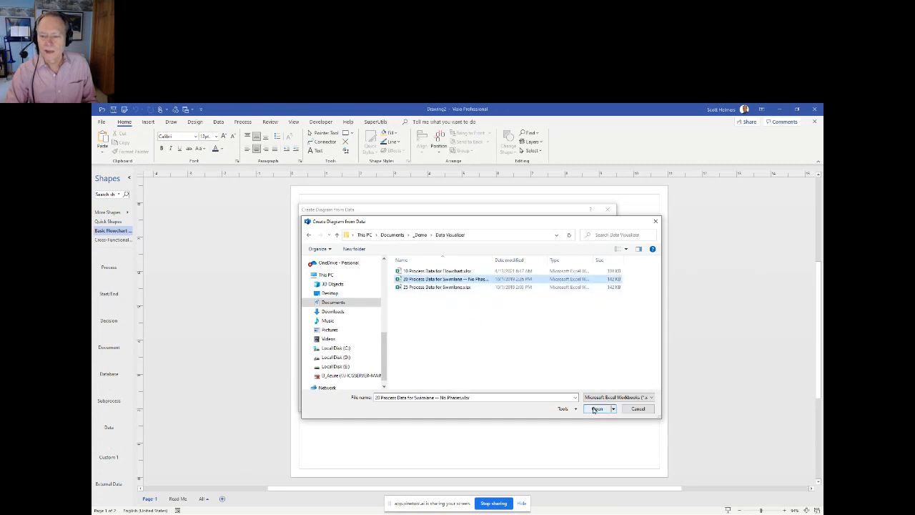
left_click(596, 409)
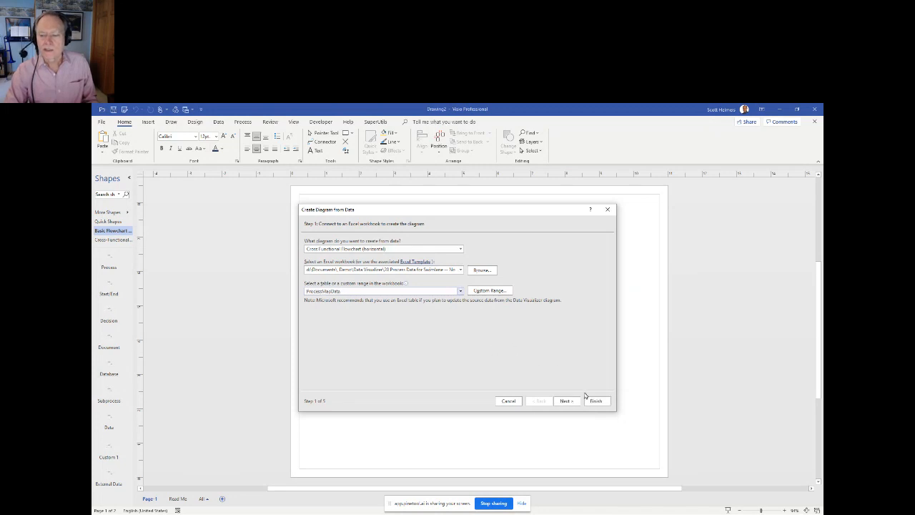
- Generate the horizontal cross-functional flowchart with the default column, shape and connector mappings, and close the Data Graphic Fields pane
left_click(567, 401)
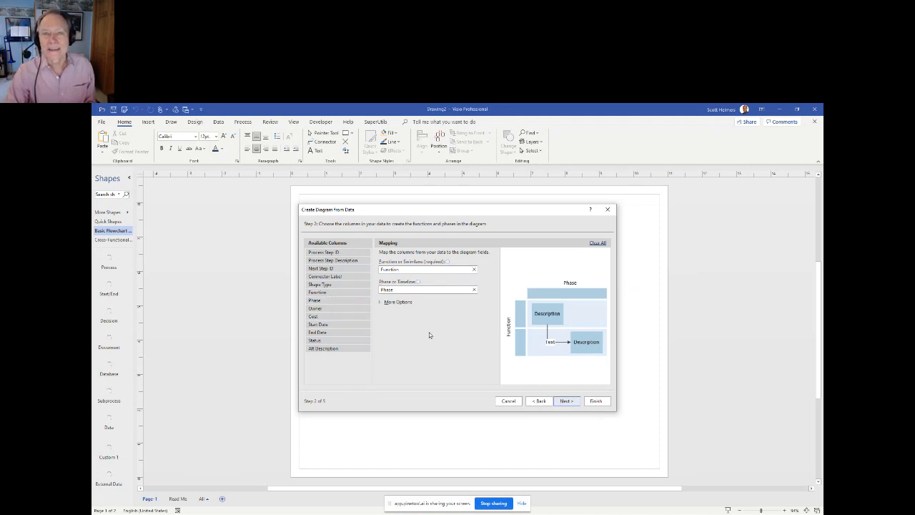
left_click_drag(316, 276, 376, 329)
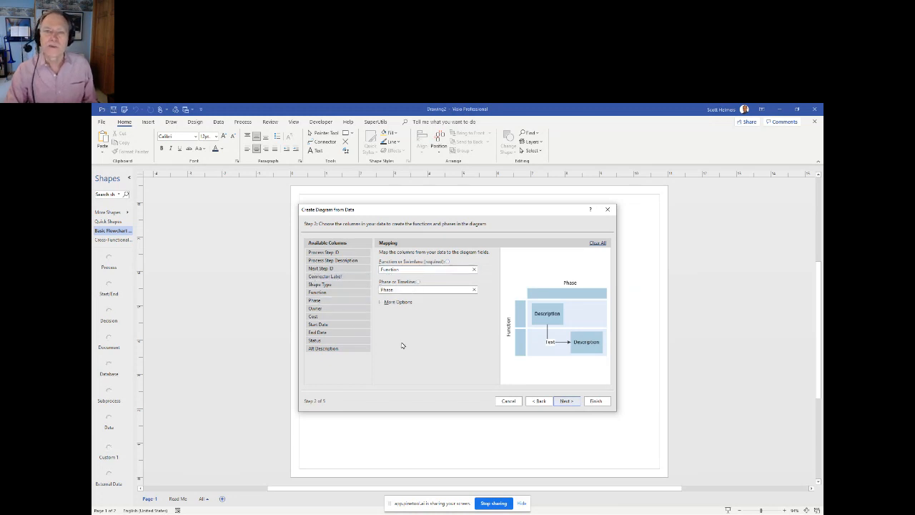
left_click(565, 401)
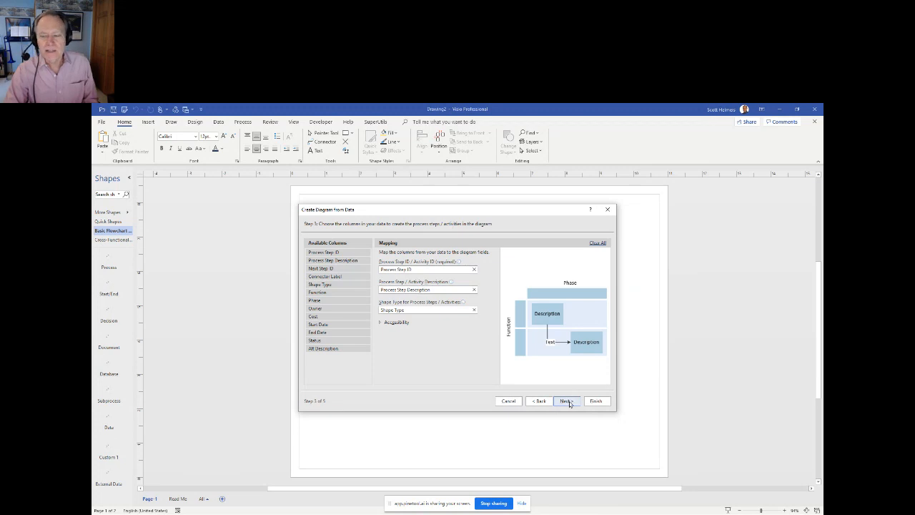
left_click(568, 401)
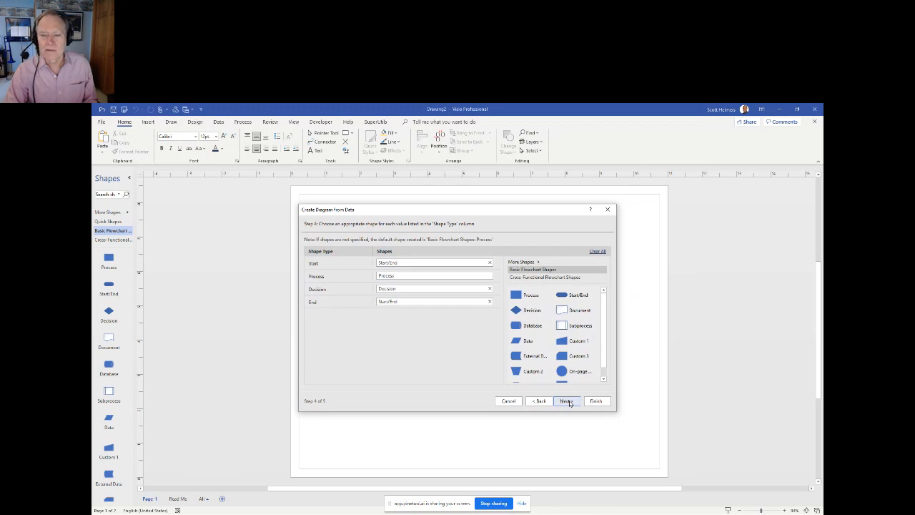
left_click(567, 401)
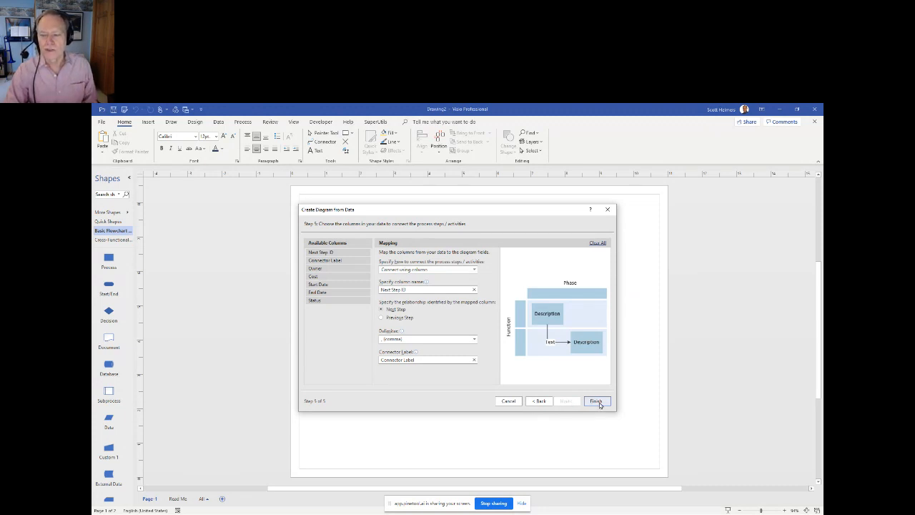
left_click(600, 405)
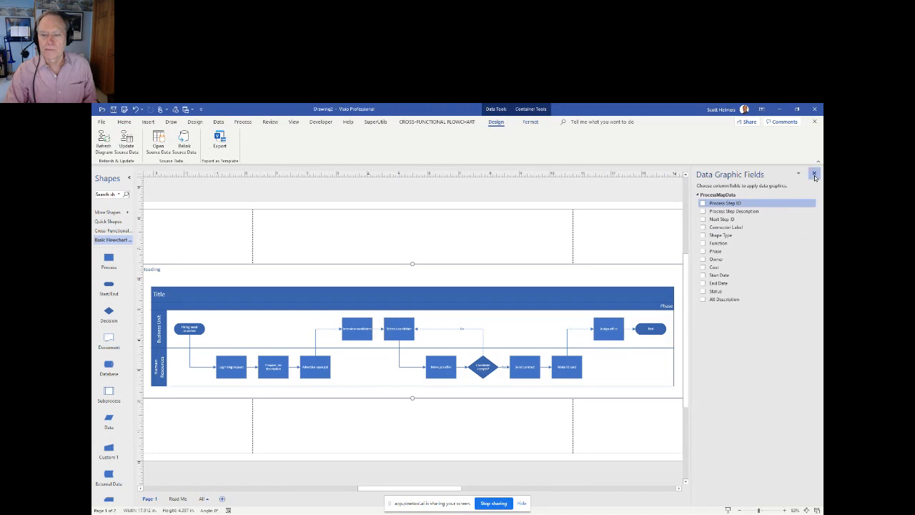
left_click(814, 175)
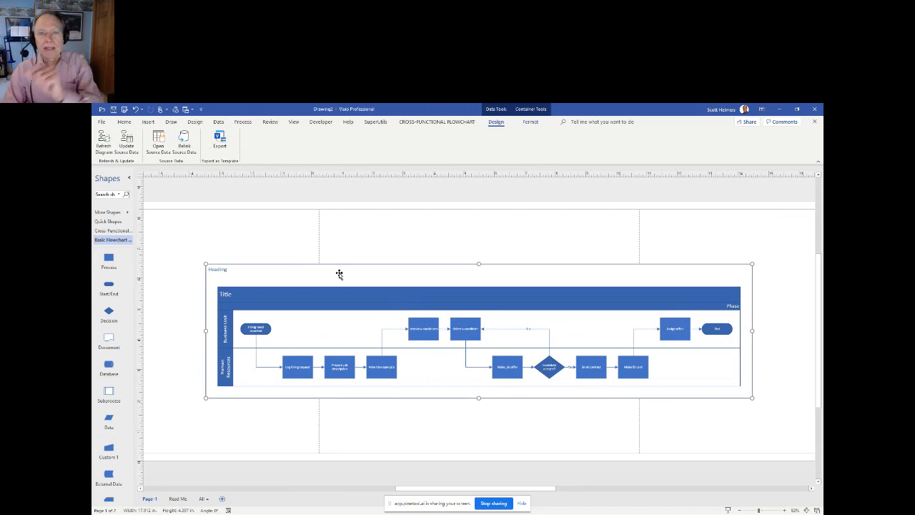
left_click_drag(527, 245, 778, 419)
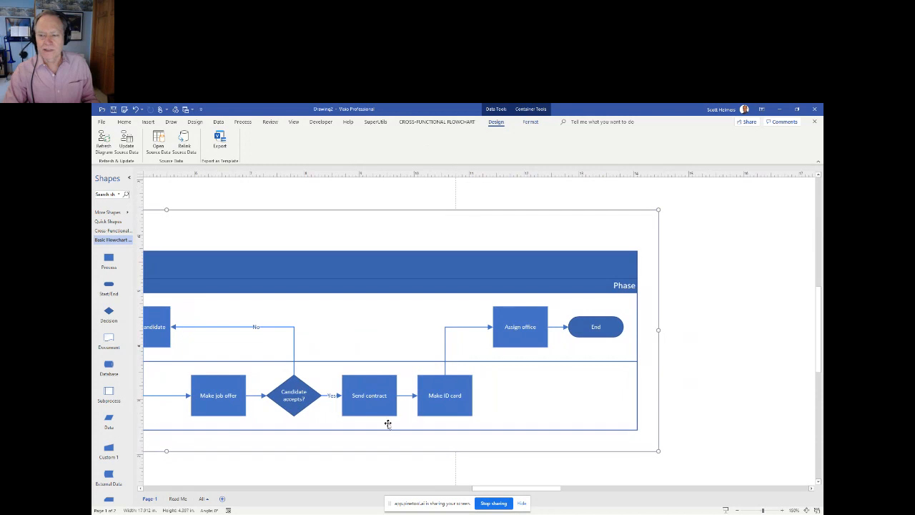
- Switch to Excel, close the 20 Process Data for Swimlane -- No Phases workbook and return to the swimlane diagram in Visio
key("alt+Tab")
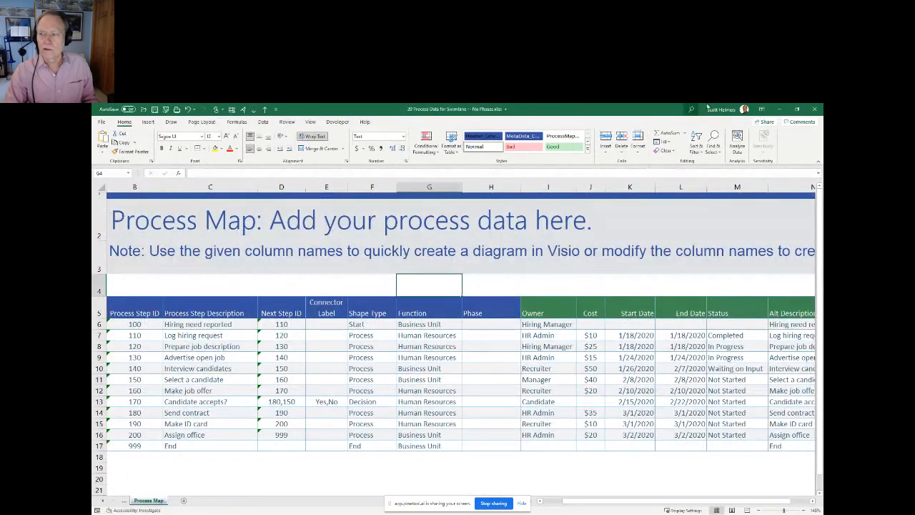
left_click(814, 110)
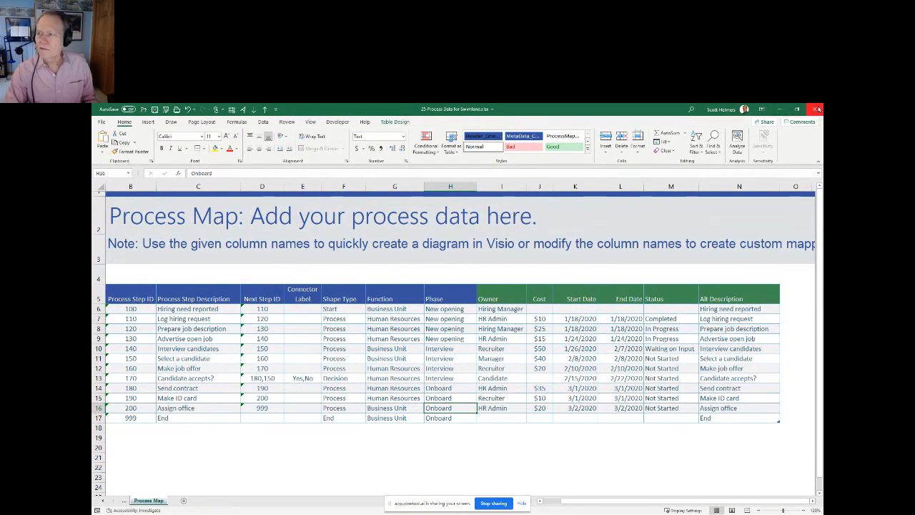
left_click(779, 108)
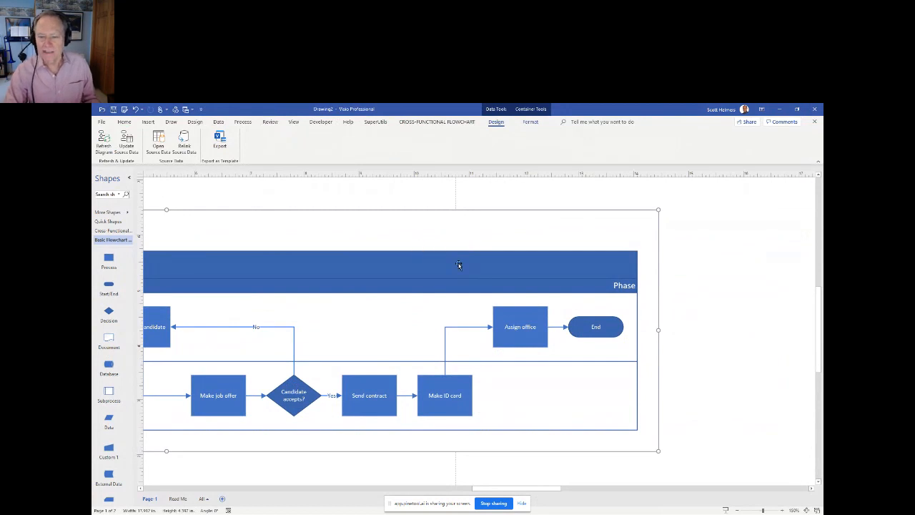
- Insert a Process shape in the upper lane, on the connector between the Make ID card and Assign office steps
left_click(441, 396)
left_click(518, 329)
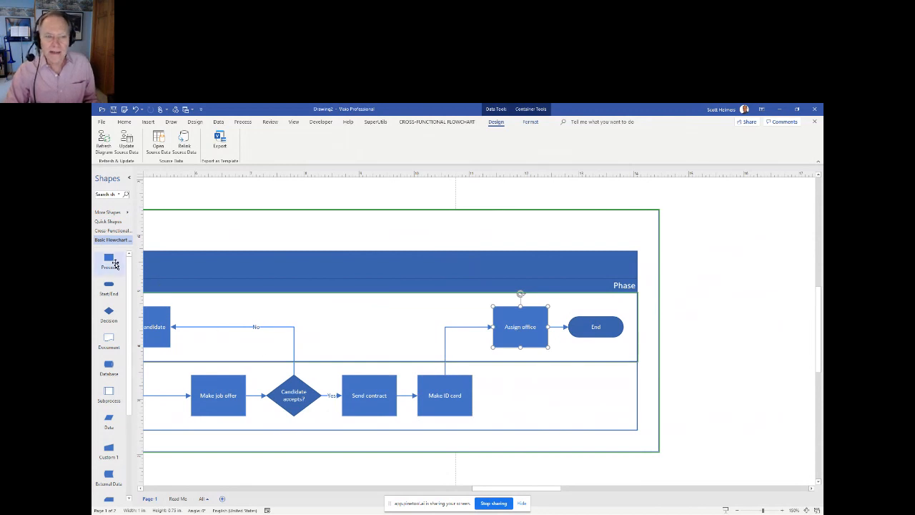
left_click_drag(111, 261, 442, 329)
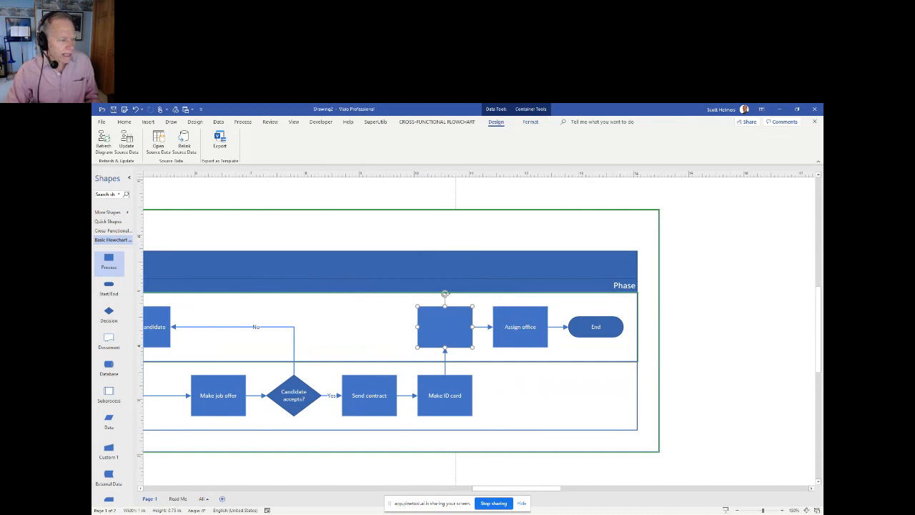
- Label the new process shape before Assign office as Contact IT
double_click(455, 326)
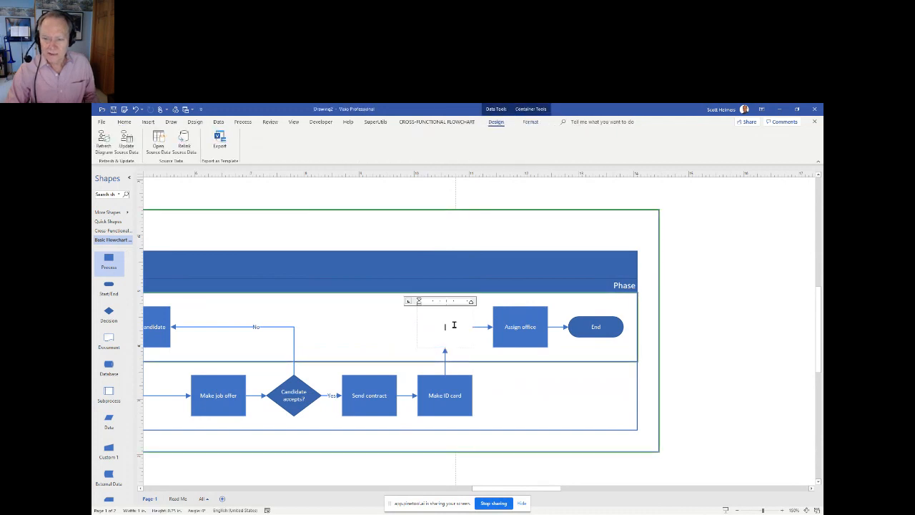
type("Contract")
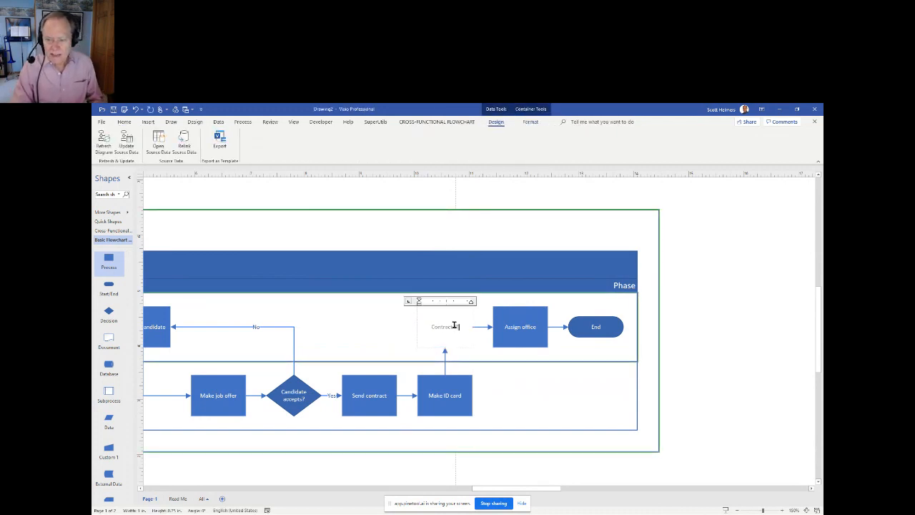
key("Left")
key("Left")
key("Left")
key("Left")
key("Left")
key("Left")
key("BackSpace")
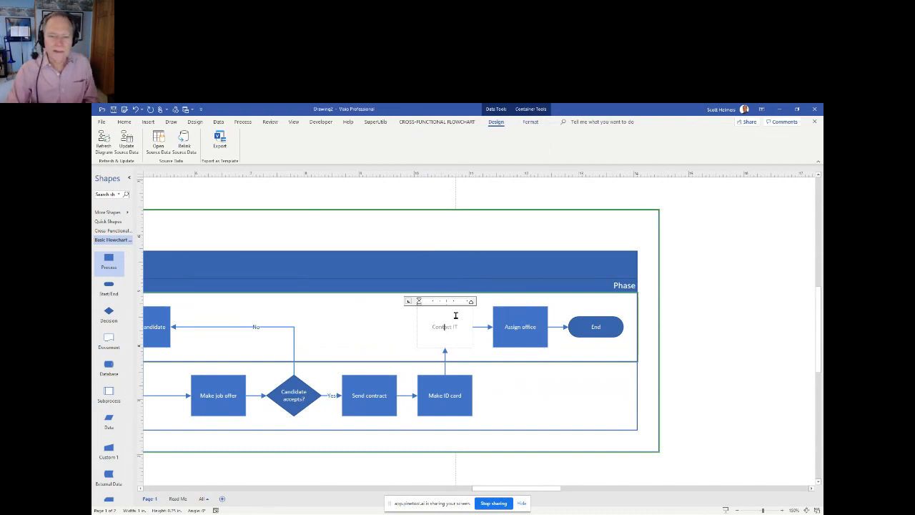
left_click(400, 328)
left_click(435, 331)
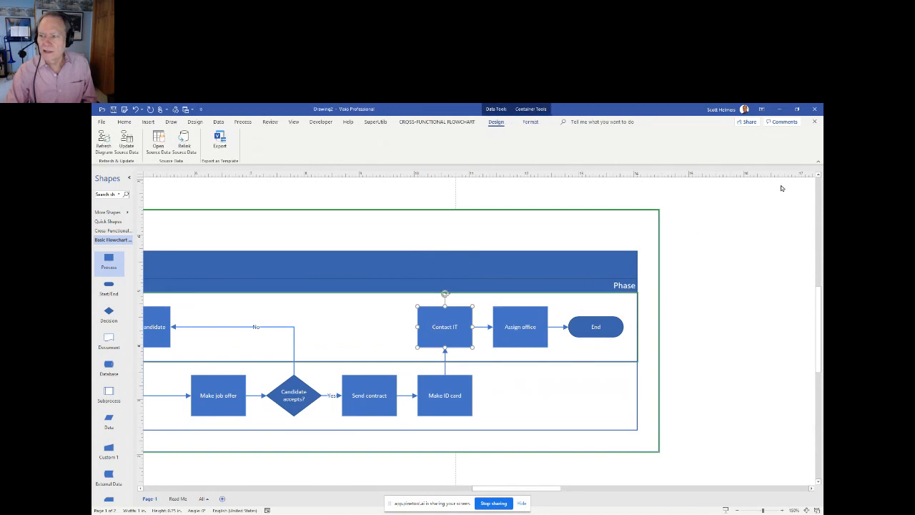
- Show the shape data of the Contact IT step and set its Start Date to April 14, 2021
right_click(450, 322)
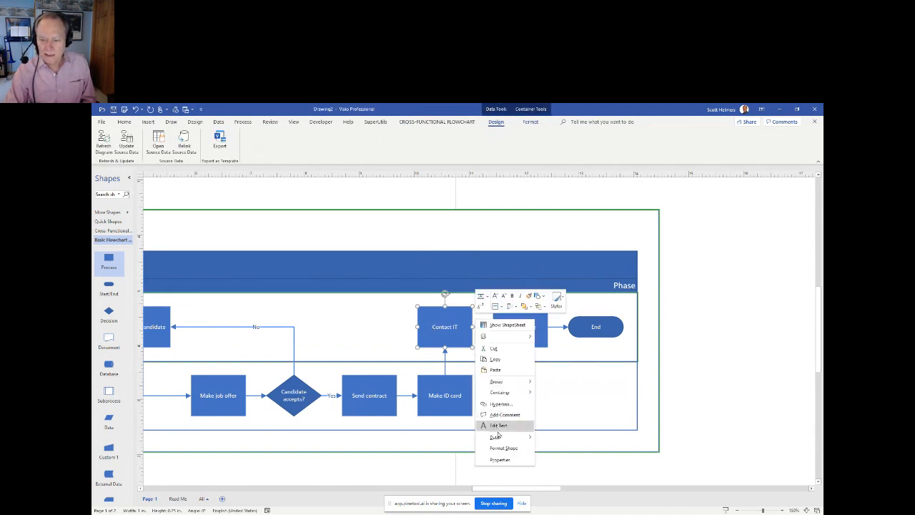
mouse_move(495, 437)
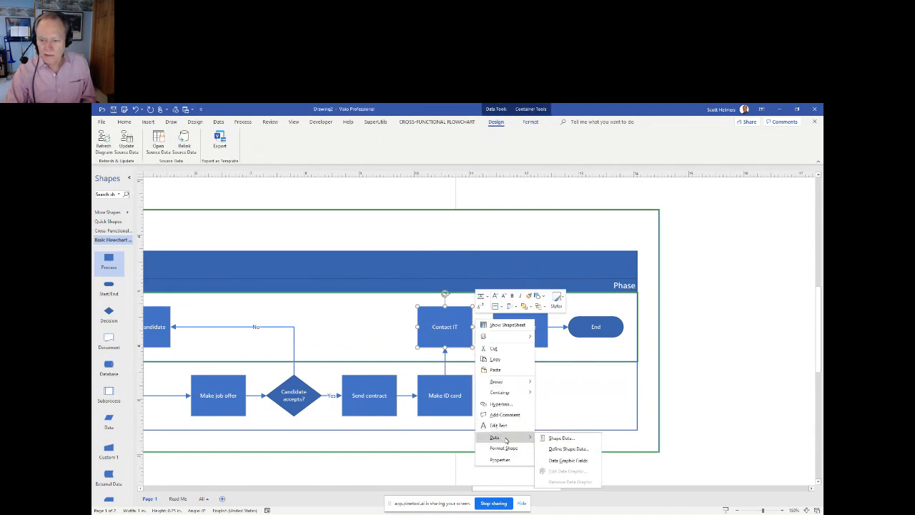
left_click(570, 439)
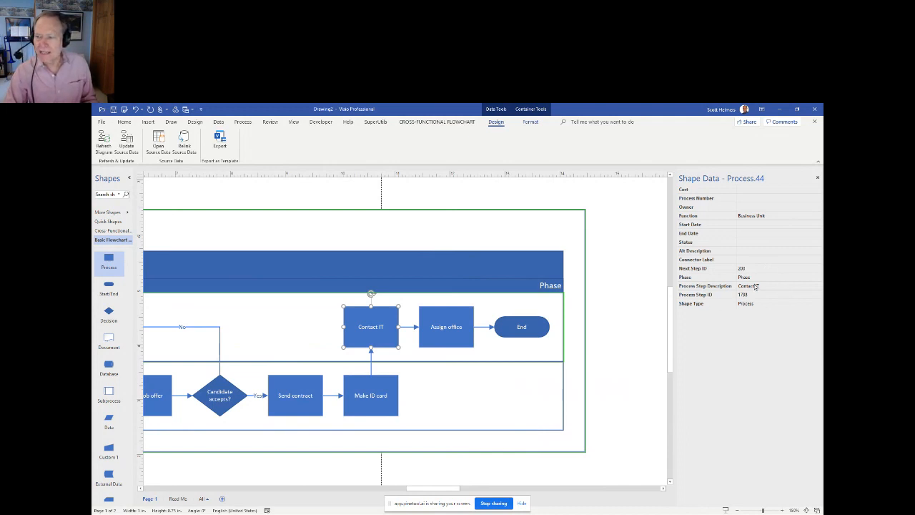
left_click(760, 233)
left_click(769, 224)
left_click(818, 226)
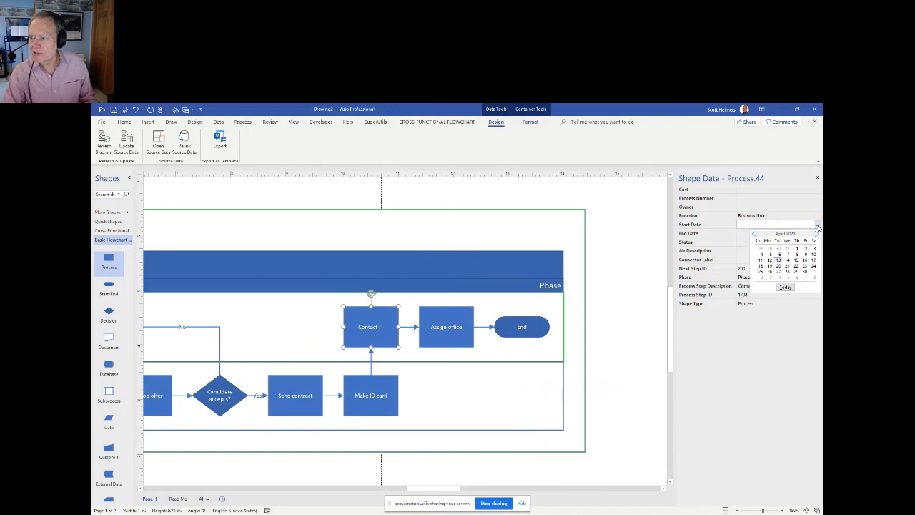
left_click(786, 260)
left_click(640, 284)
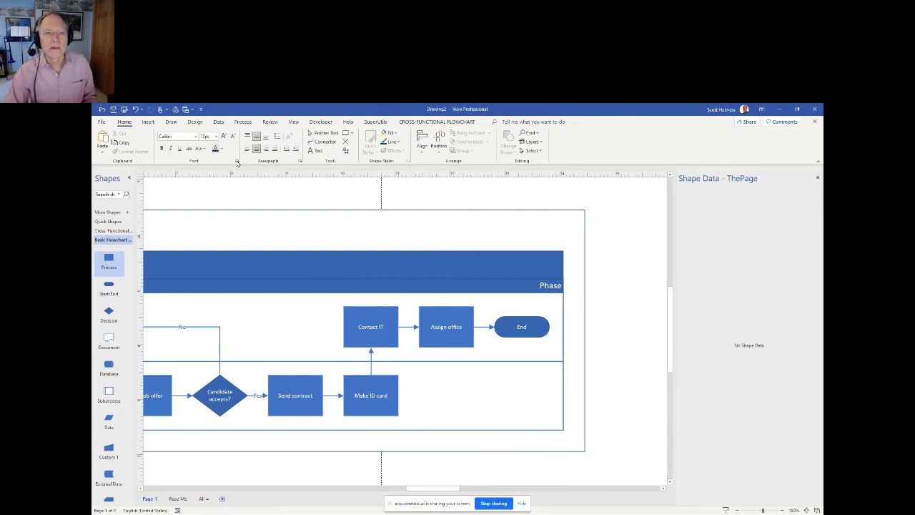
- Try to update the Excel source data from the swimlane diagram, overwriting the existing content and opening the locked workbook as read-only
left_click(509, 212)
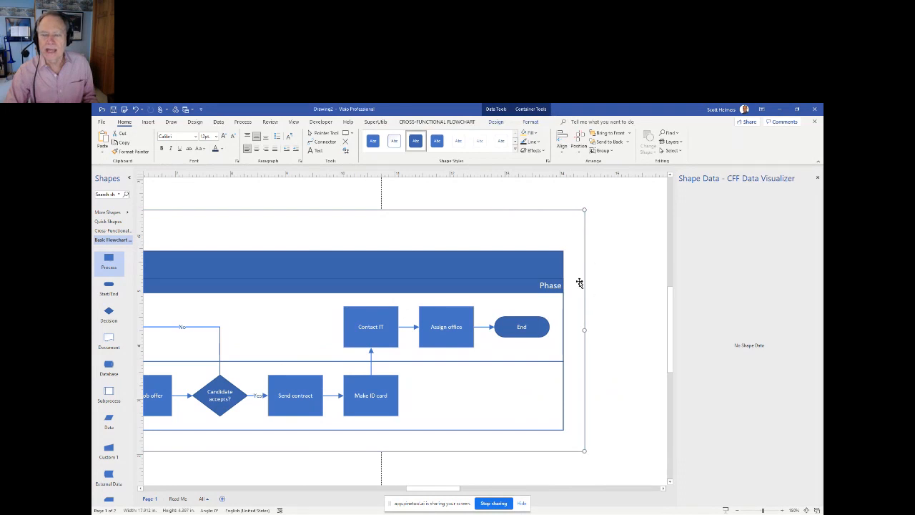
left_click(496, 121)
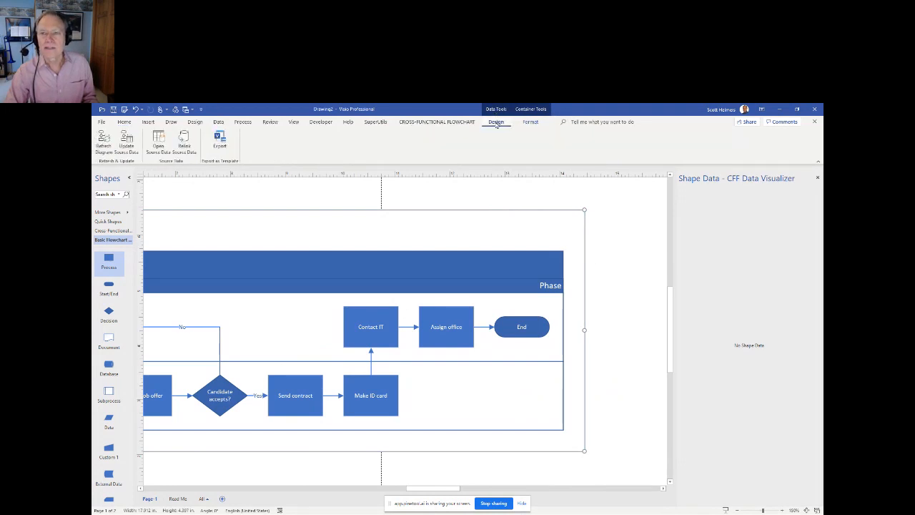
left_click(131, 143)
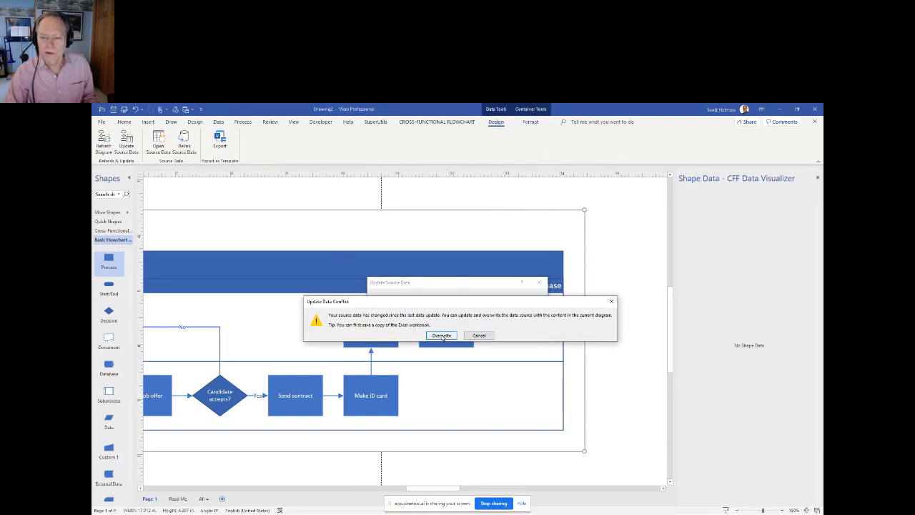
left_click(441, 335)
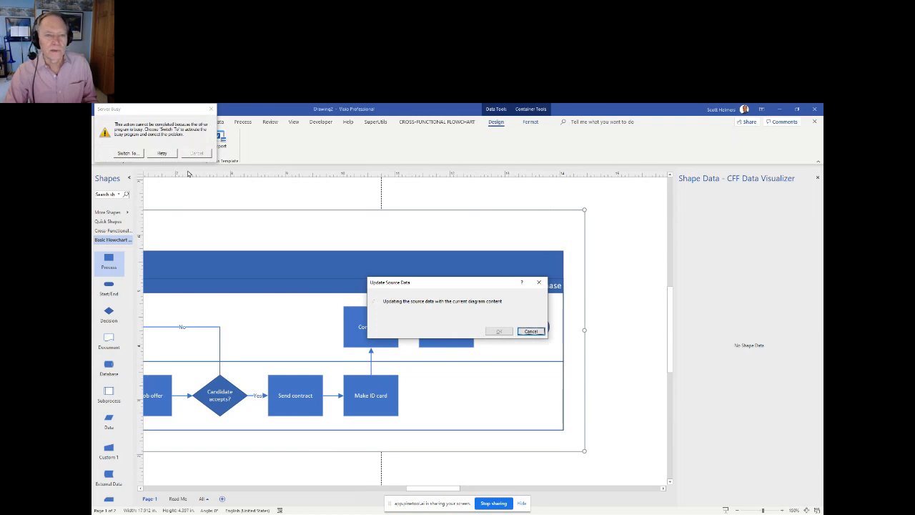
left_click(162, 153)
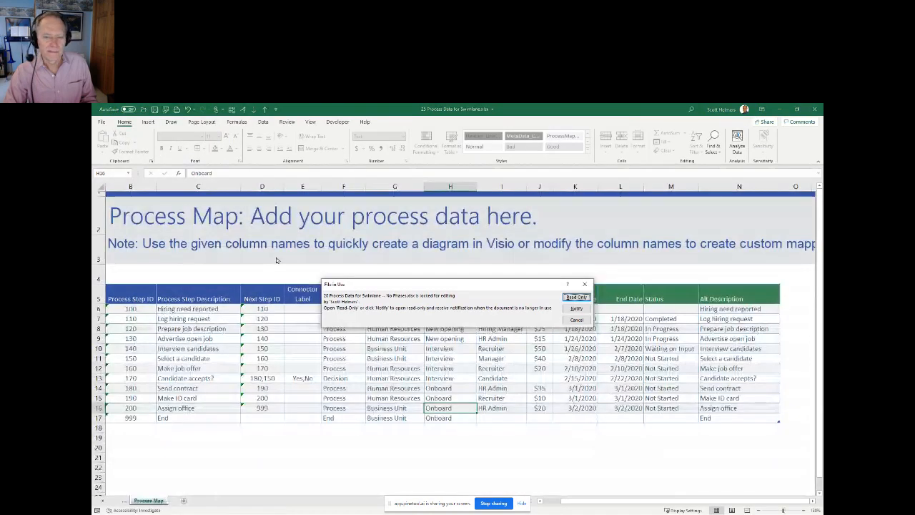
left_click(577, 297)
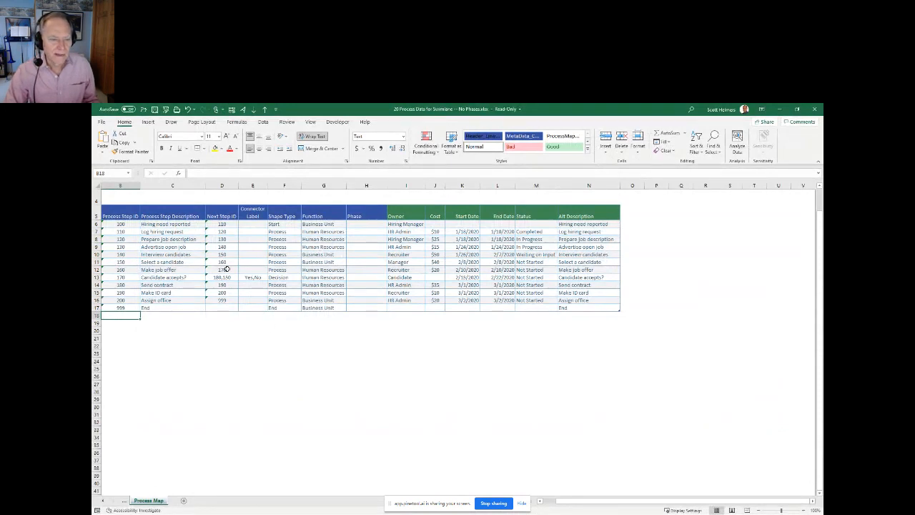
- Close the read-only copy of 20 Process Data for Swimlane -- No Phases.xlsx and switch back to the swimlane diagram in Visio
left_click(814, 109)
key("alt+Tab")
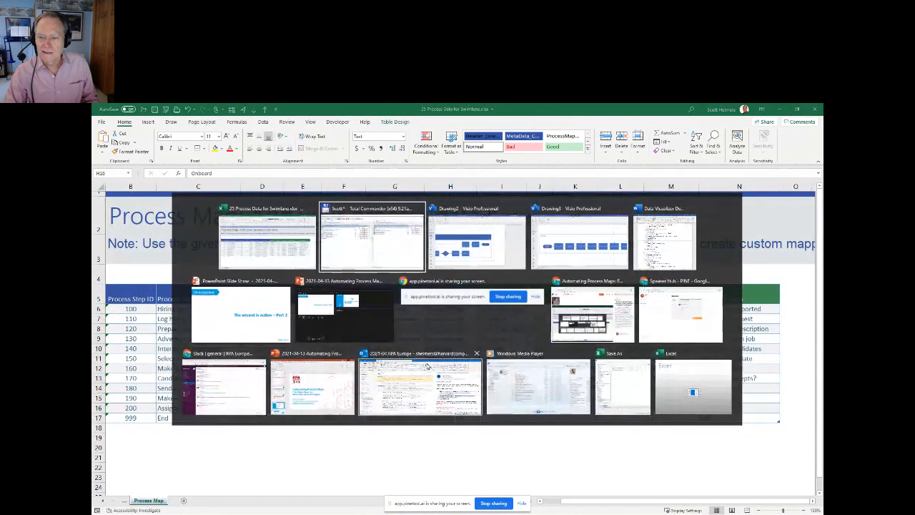
key("Escape")
key("alt+Tab")
key("alt+Tab")
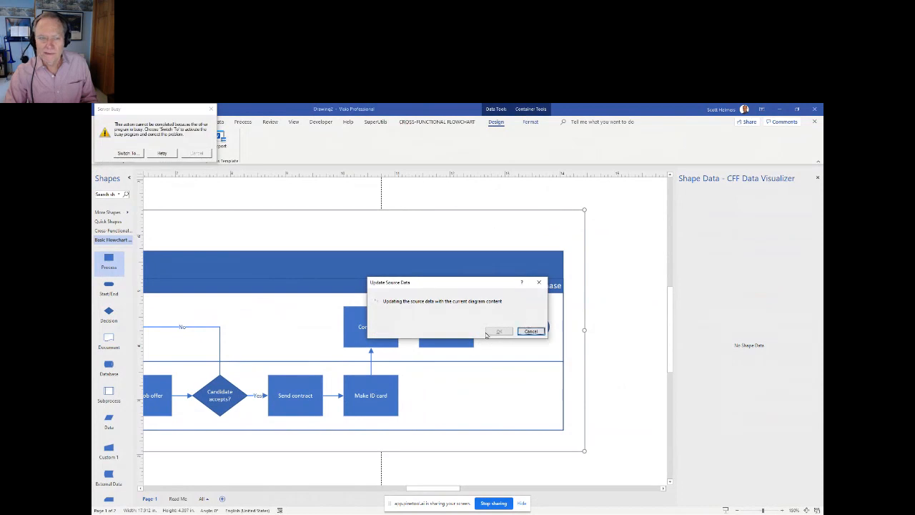
- Cancel the pending source data update and clear the Server Busy dialogs
left_click(163, 155)
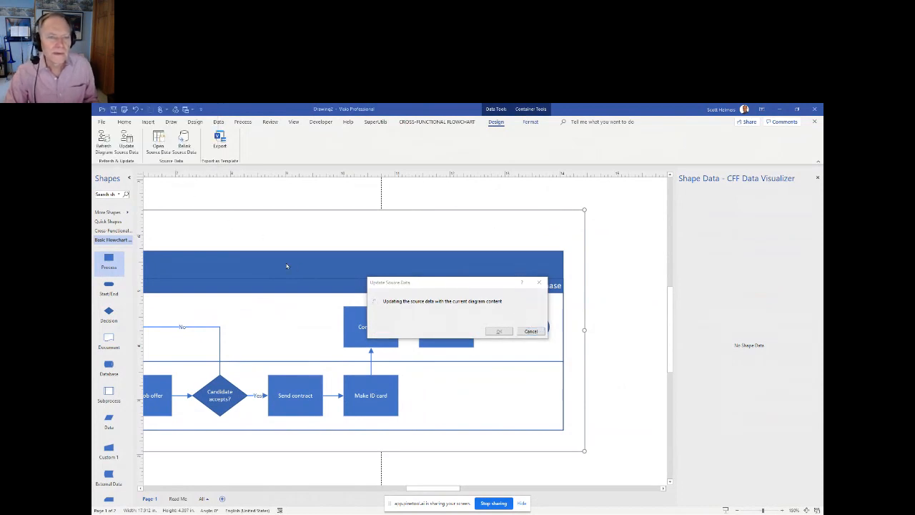
left_click(530, 331)
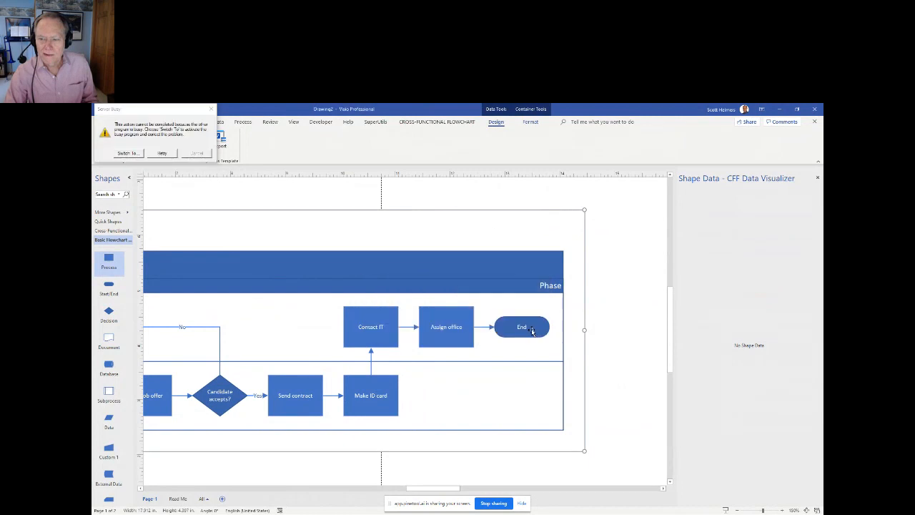
left_click(161, 154)
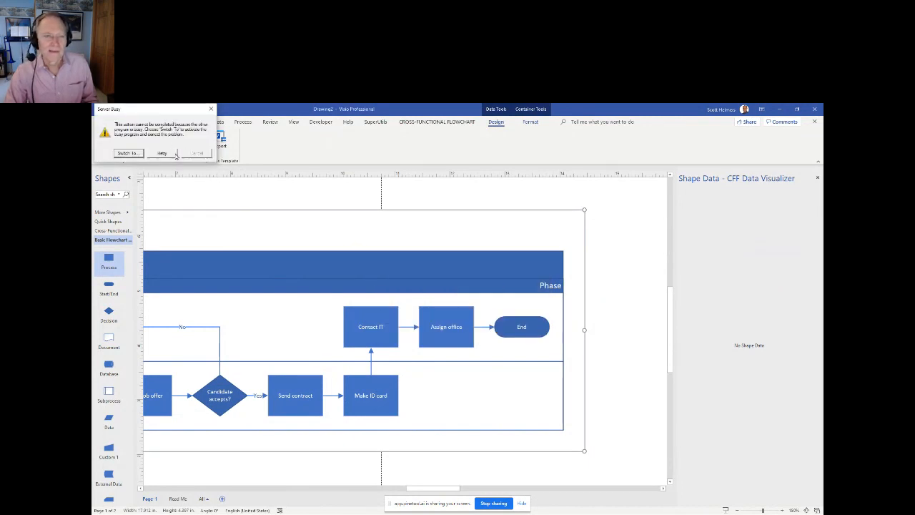
left_click(163, 154)
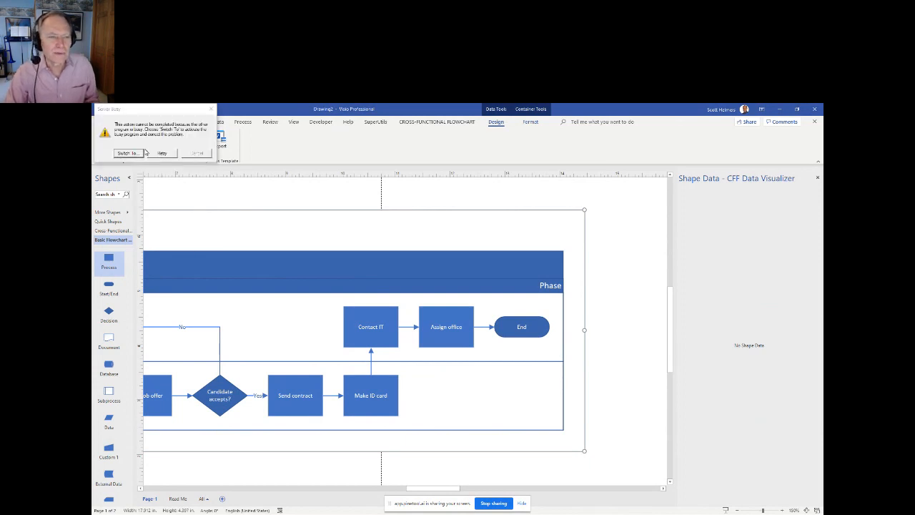
left_click(128, 153)
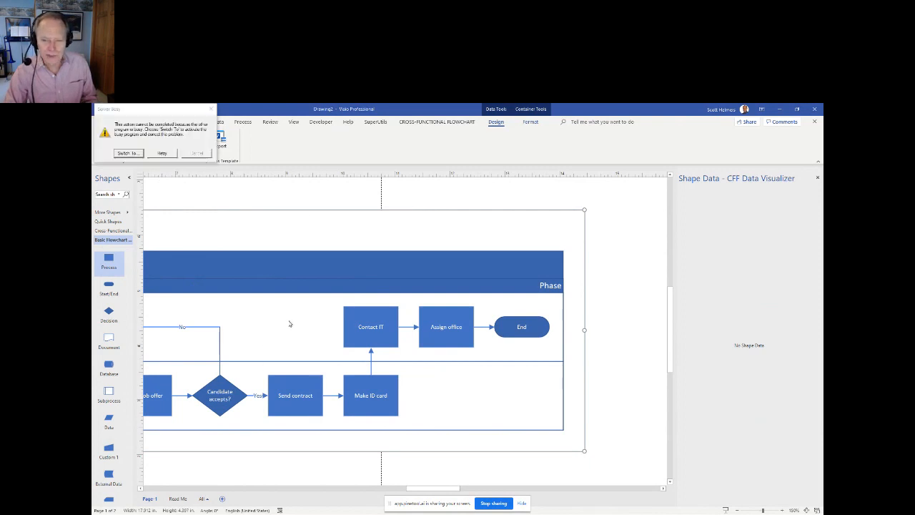
left_click(160, 153)
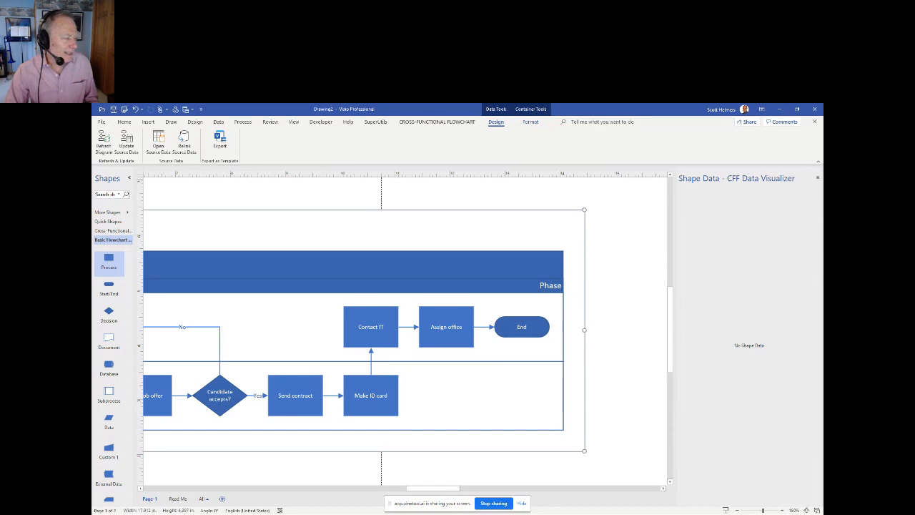
- Switch to Excel and examine the process table in 20 Process Data for Swimlane -- No Phases.xlsx
key("alt+Tab")
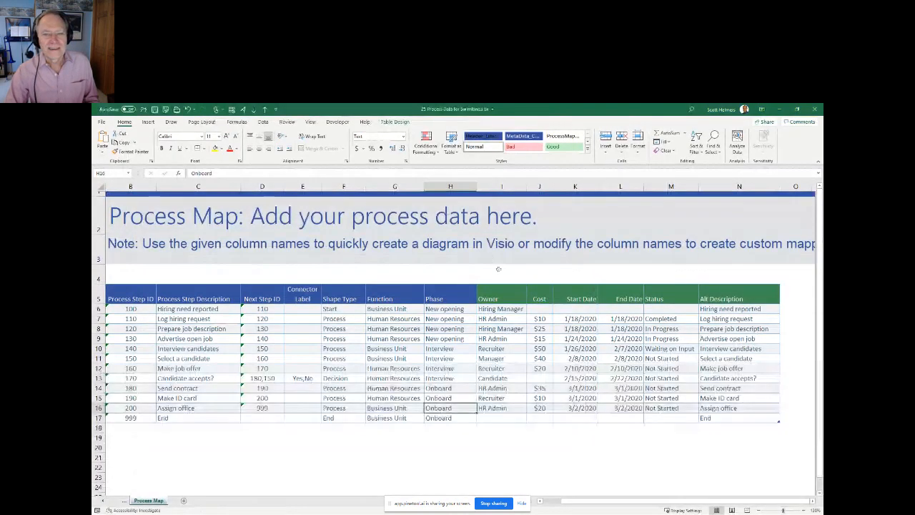
key("alt+Tab")
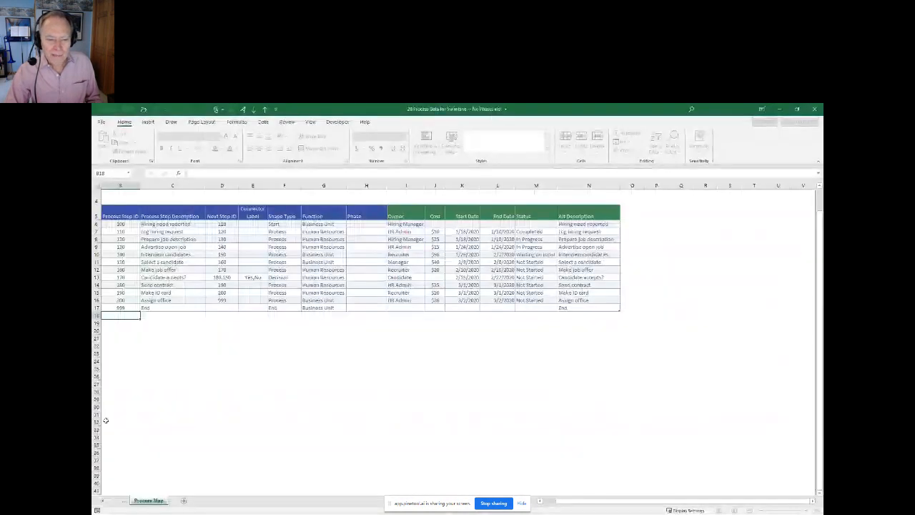
scroll(148, 312, "up", 3, "ctrl")
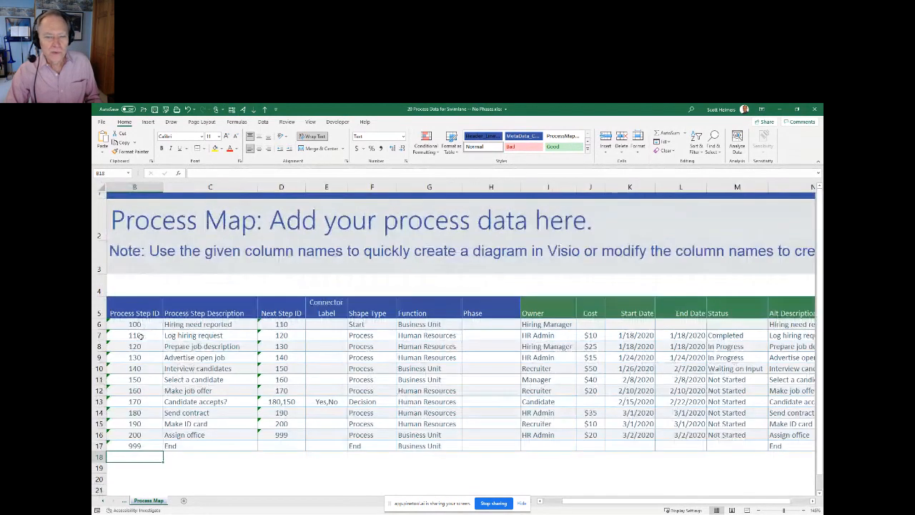